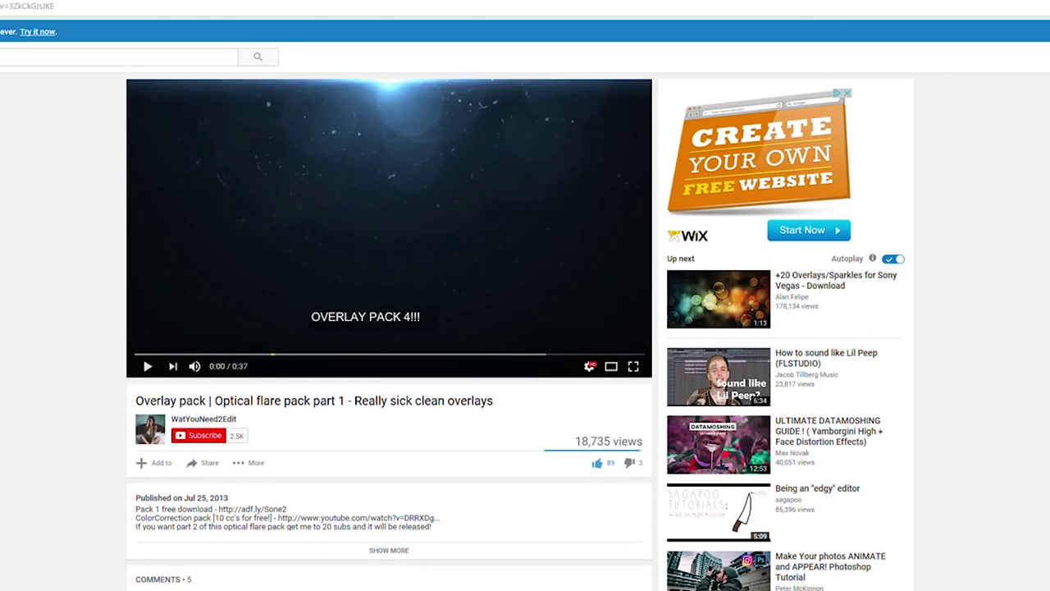
# Skim the optical flare overlay pack video on YouTube to find usable flare footage
pyautogui.click(278, 304)
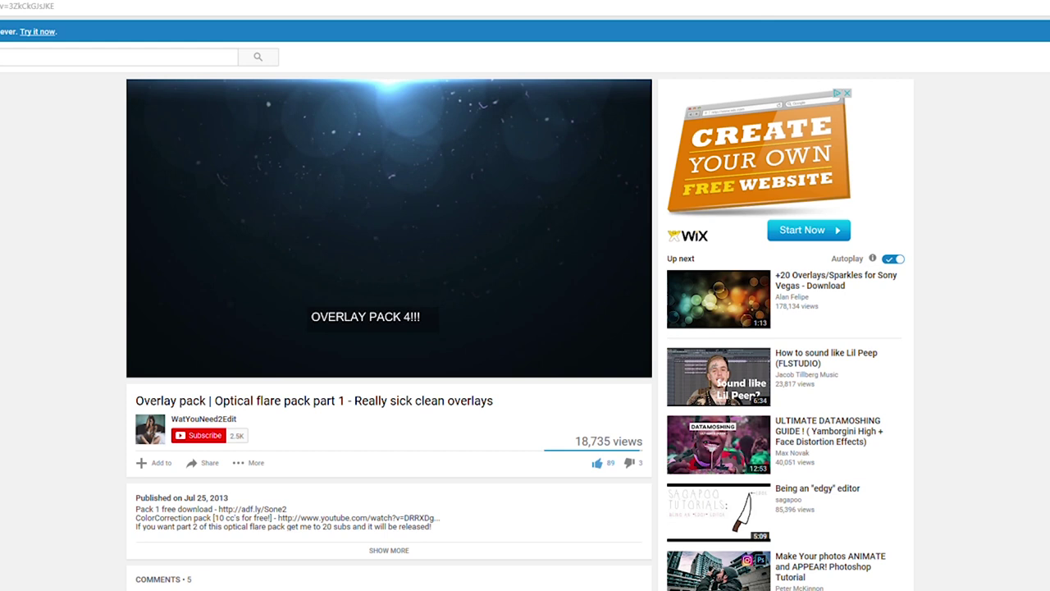
pyautogui.moveTo(197, 356); pyautogui.dragTo(311, 356)
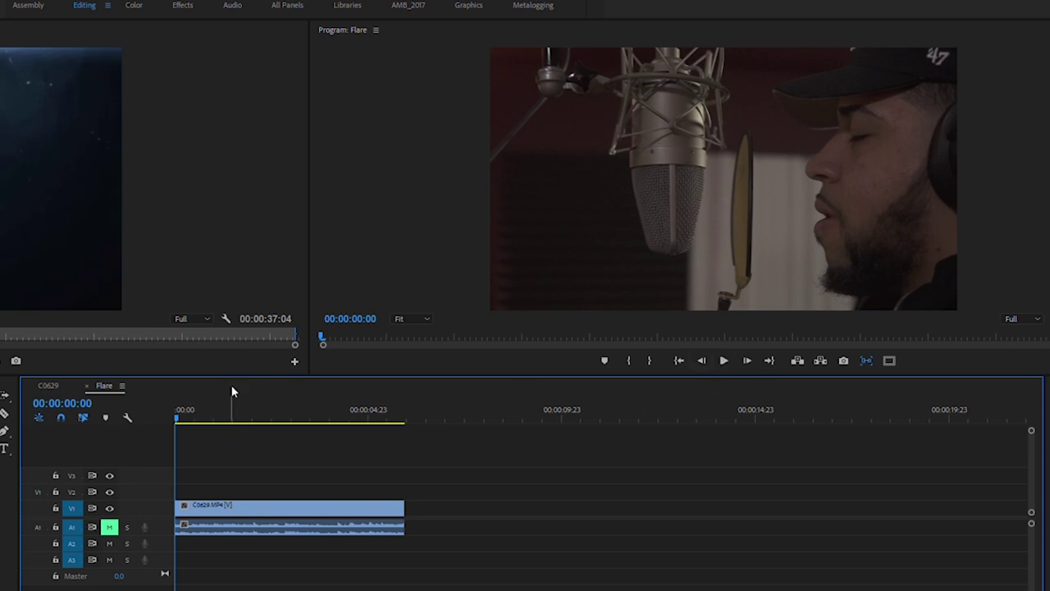
# Position the Flare sequence playhead at 00:00:01:04, where the bright light enters the shot
pyautogui.moveTo(177, 412); pyautogui.dragTo(217, 411)
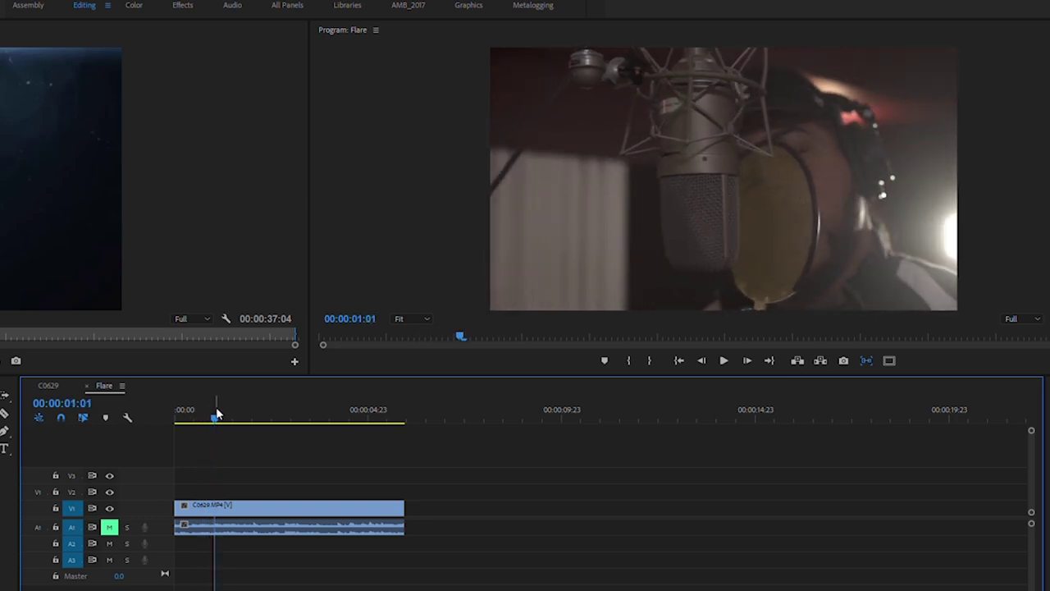
pyautogui.click(745, 360)
pyautogui.click(745, 360)
pyautogui.click(745, 360)
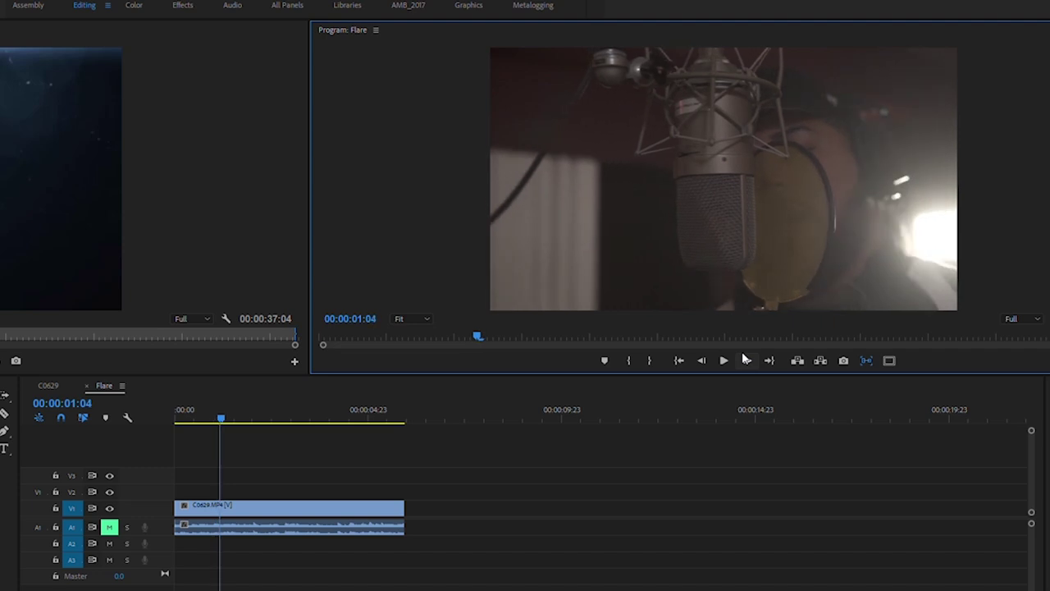
pyautogui.click(745, 360)
pyautogui.click(745, 360)
pyautogui.click(746, 360)
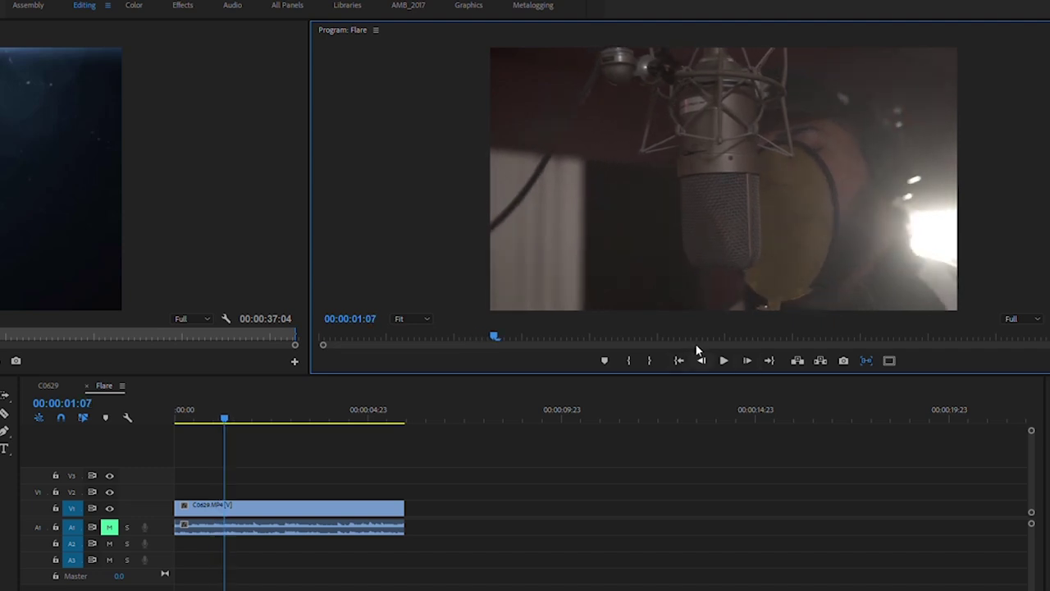
pyautogui.press('Left')
pyautogui.press('Left')
pyautogui.press('Left')
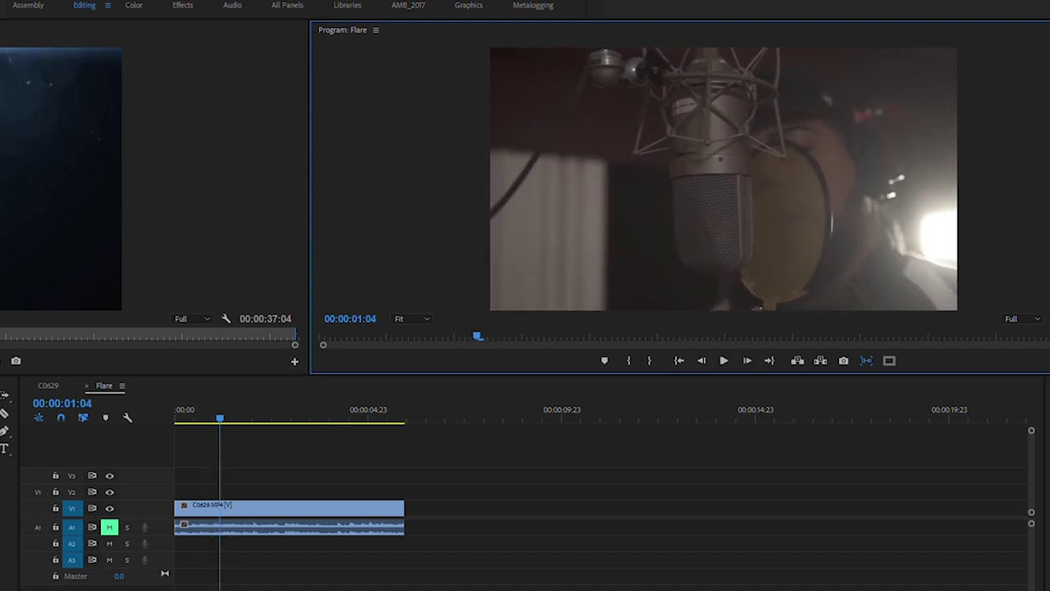
# Mark the overlay pack source clip's In point at 00:00:30:07, at the start of the horizontal blue flare
pyautogui.moveTo(51, 336); pyautogui.dragTo(144, 337)
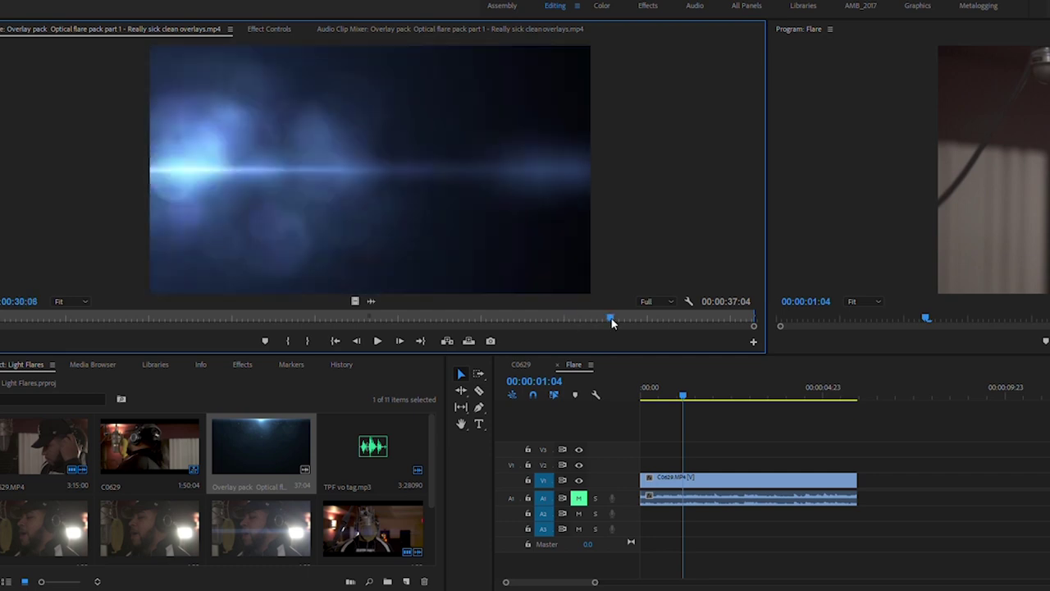
pyautogui.moveTo(611, 318); pyautogui.dragTo(611, 319)
pyautogui.click(355, 334)
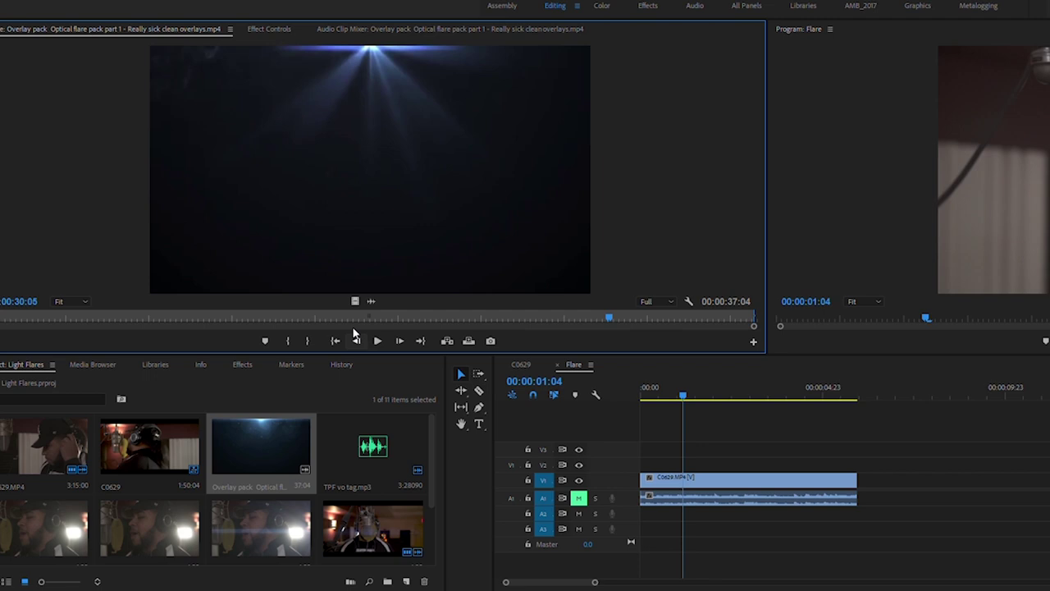
pyautogui.click(402, 329)
pyautogui.click(403, 330)
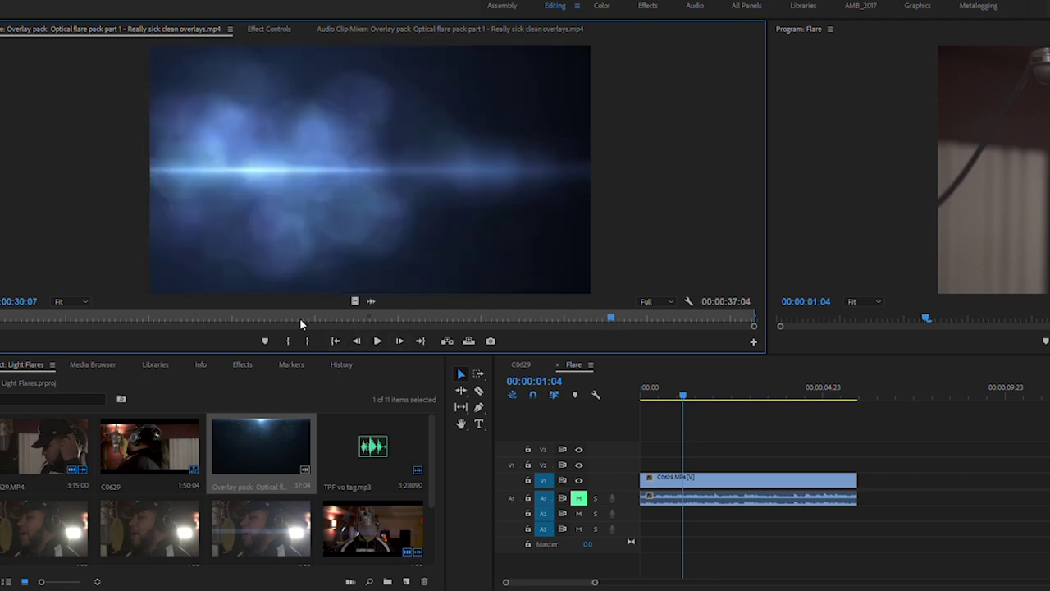
pyautogui.click(287, 340)
# Mark the flare's Out point at 00:00:31:25 and place the section on track V2 at the sequence playhead
pyautogui.moveTo(610, 313); pyautogui.dragTo(644, 314)
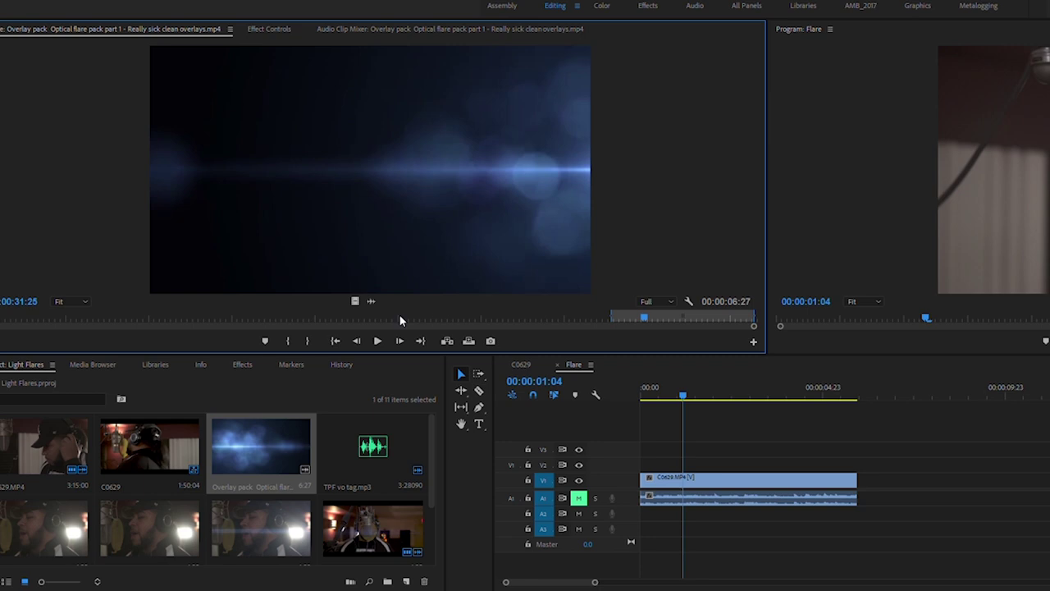
pyautogui.click(308, 338)
pyautogui.moveTo(541, 340); pyautogui.dragTo(695, 464)
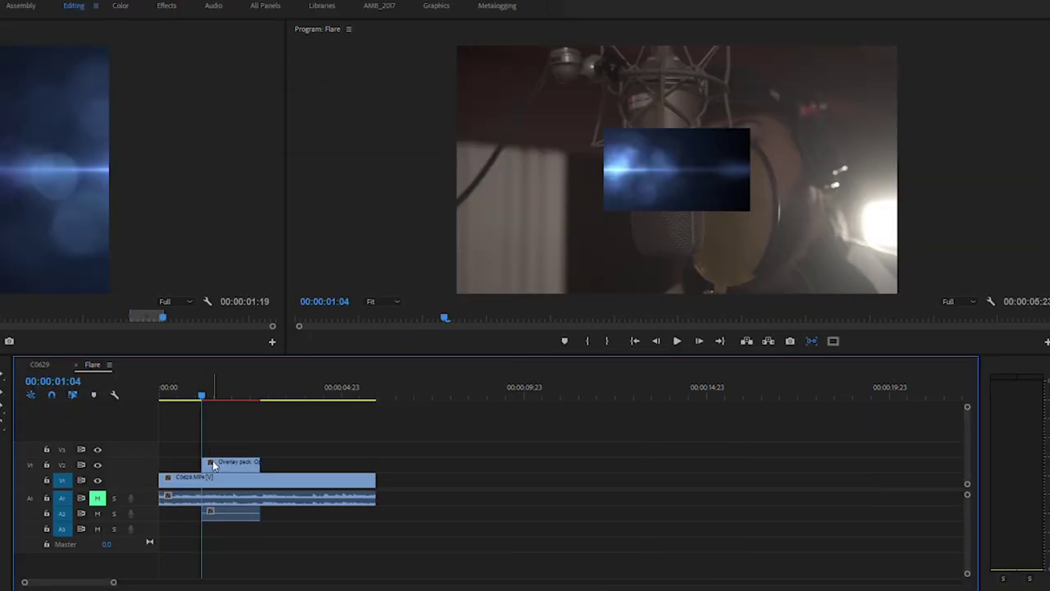
# Scale the flare clip on V2 to 311 and set its opacity blend mode to Screen
pyautogui.click(223, 460)
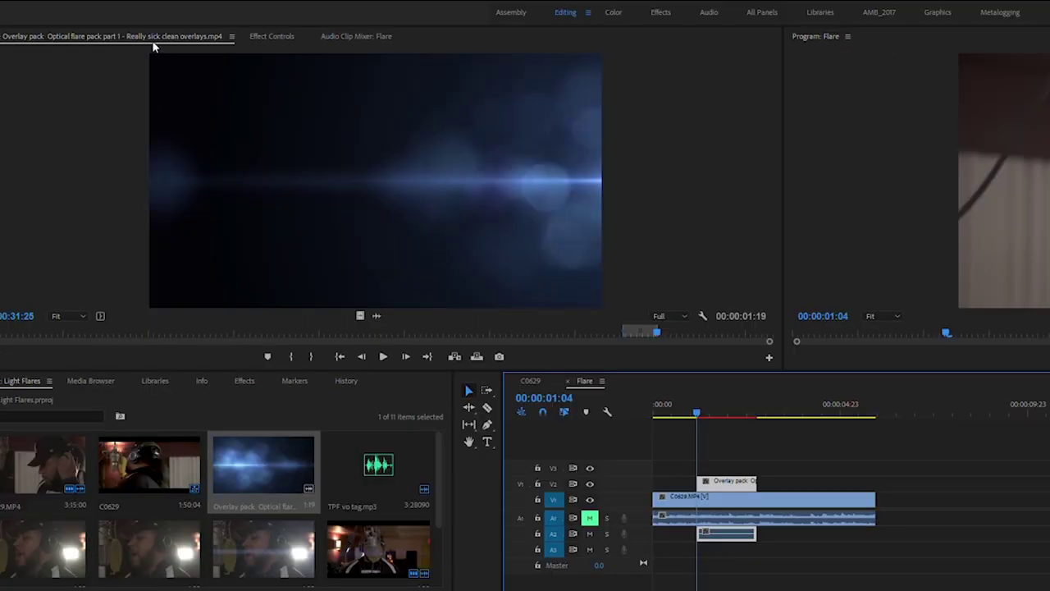
pyautogui.click(266, 35)
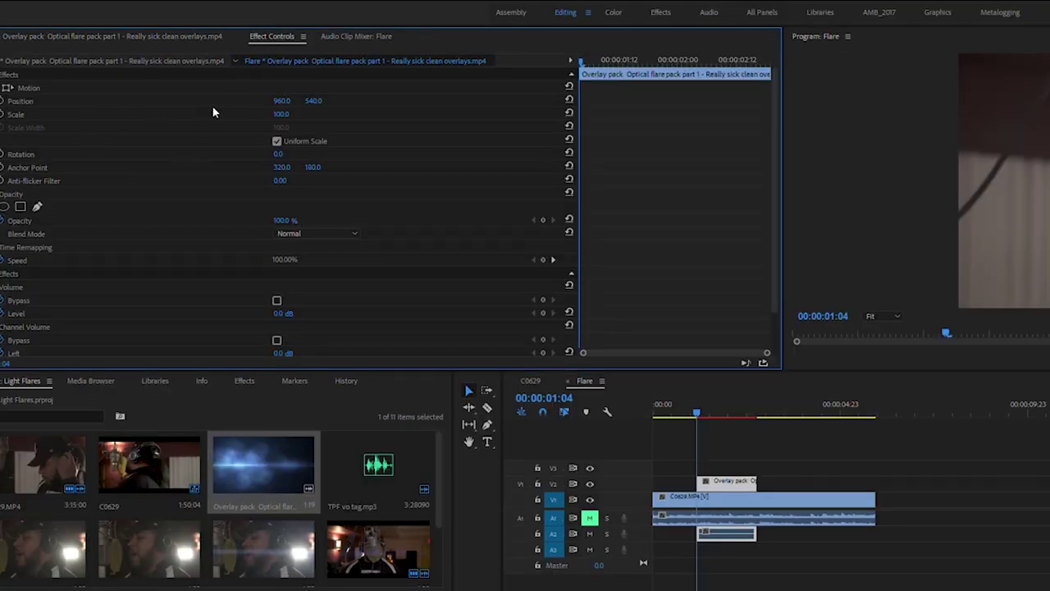
pyautogui.moveTo(281, 114); pyautogui.dragTo(454, 114)
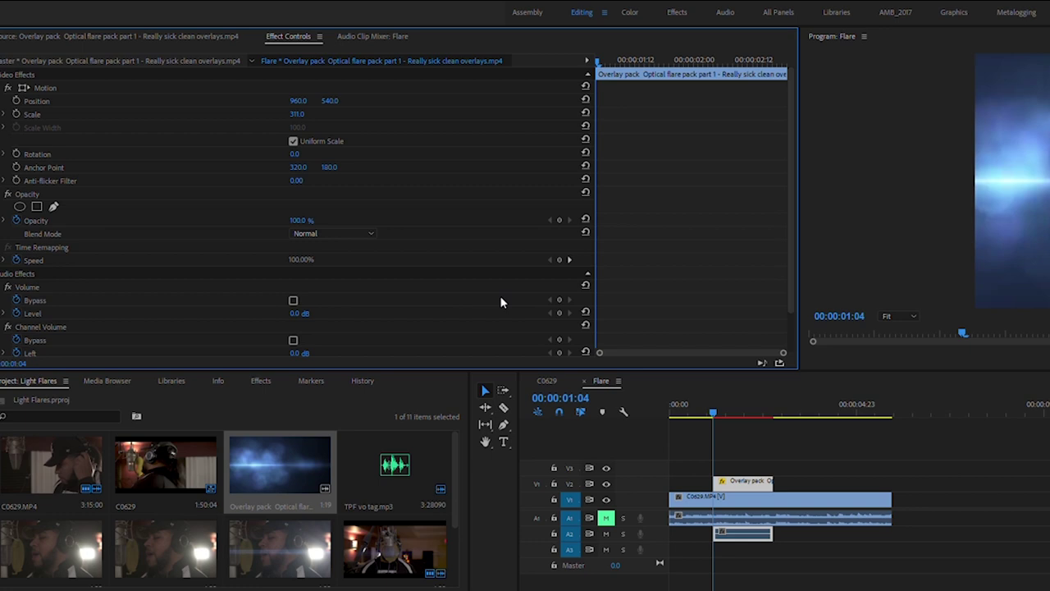
pyautogui.click(24, 219)
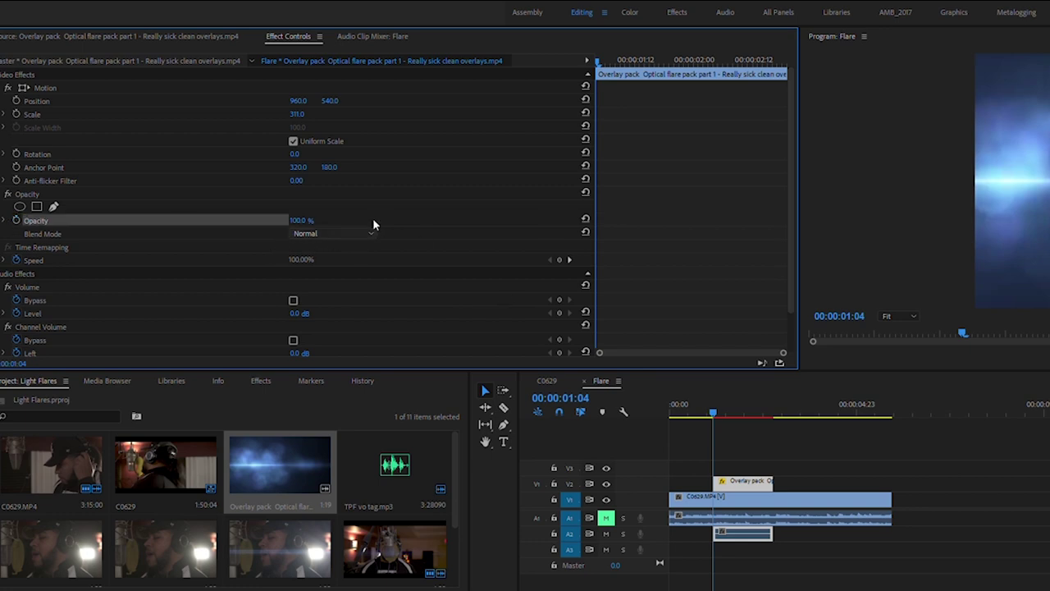
pyautogui.click(411, 350)
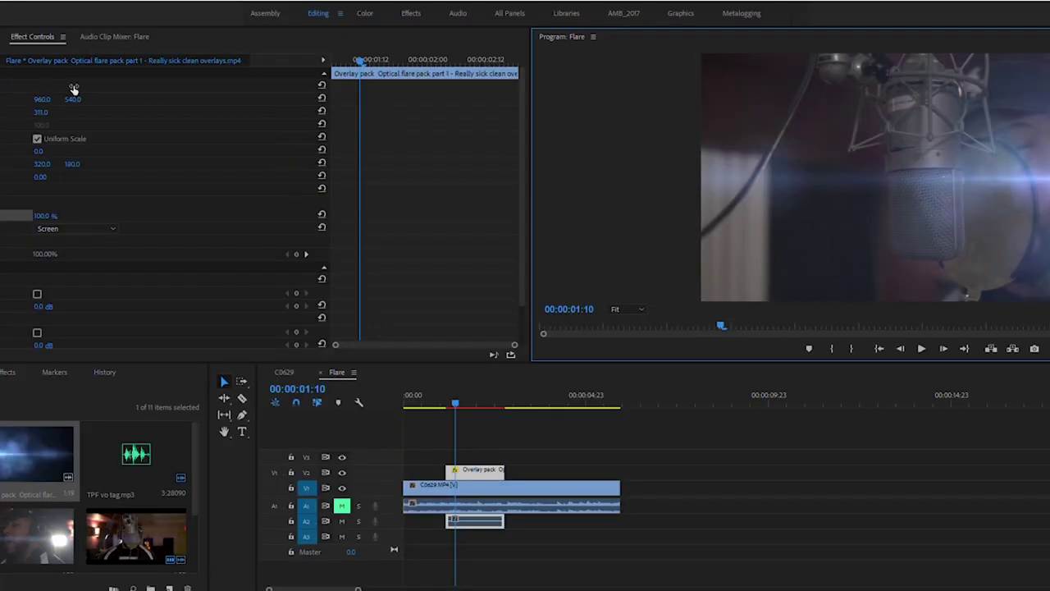
# Set the flare overlay's vertical position to 695 and its scale to 418
pyautogui.moveTo(329, 100); pyautogui.dragTo(365, 100)
pyautogui.moveTo(42, 112); pyautogui.dragTo(89, 112)
pyautogui.click(899, 347)
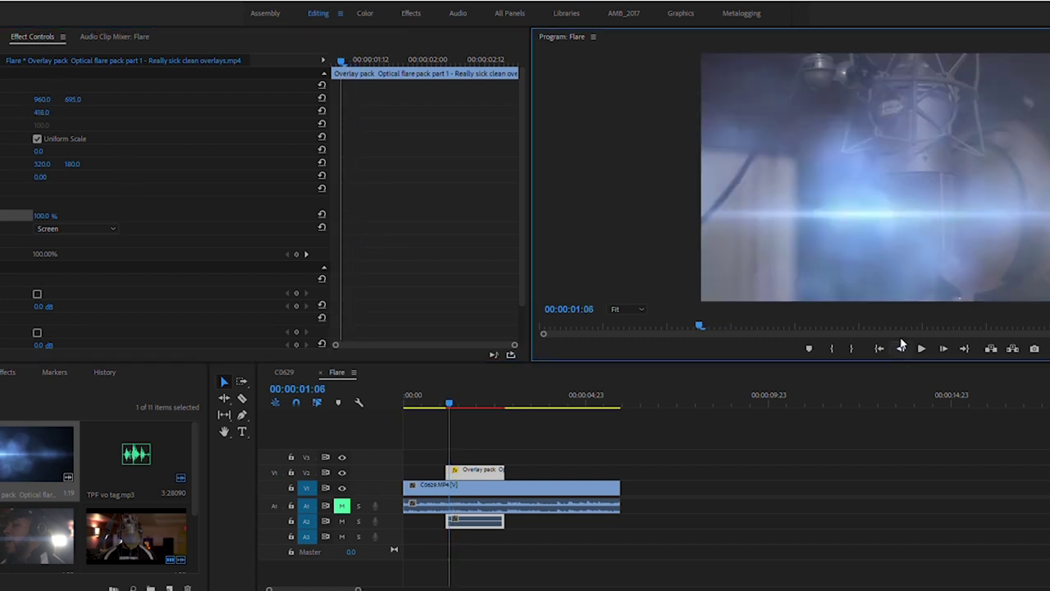
pyautogui.click(899, 348)
# Play back the flare's timing and shift the overlay clip earlier to start at about 00:00:00:21
pyautogui.press('space')
pyautogui.click(447, 397)
pyautogui.moveTo(448, 393); pyautogui.dragTo(436, 389)
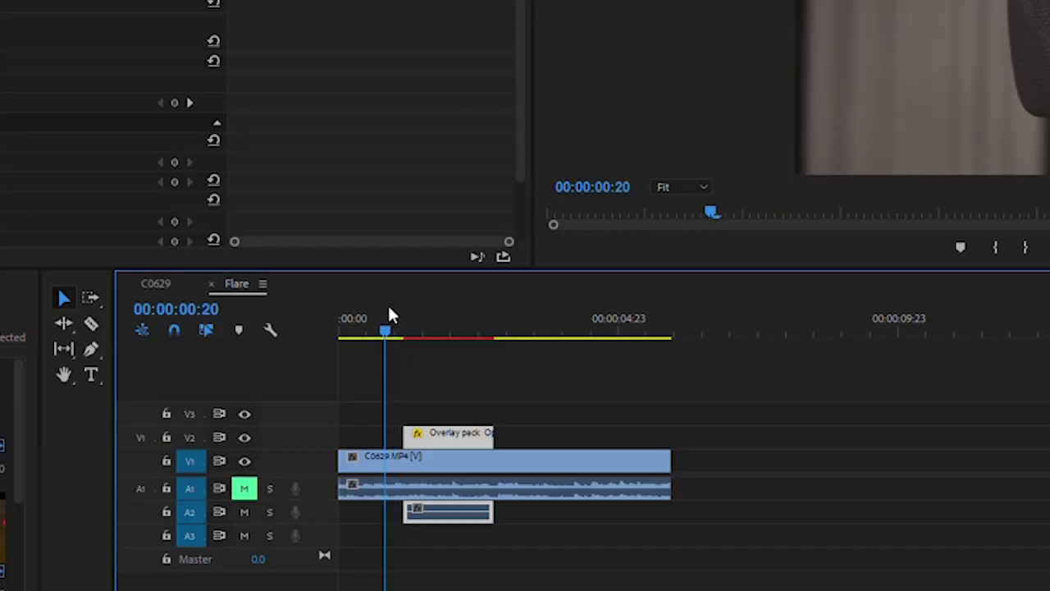
pyautogui.press('space')
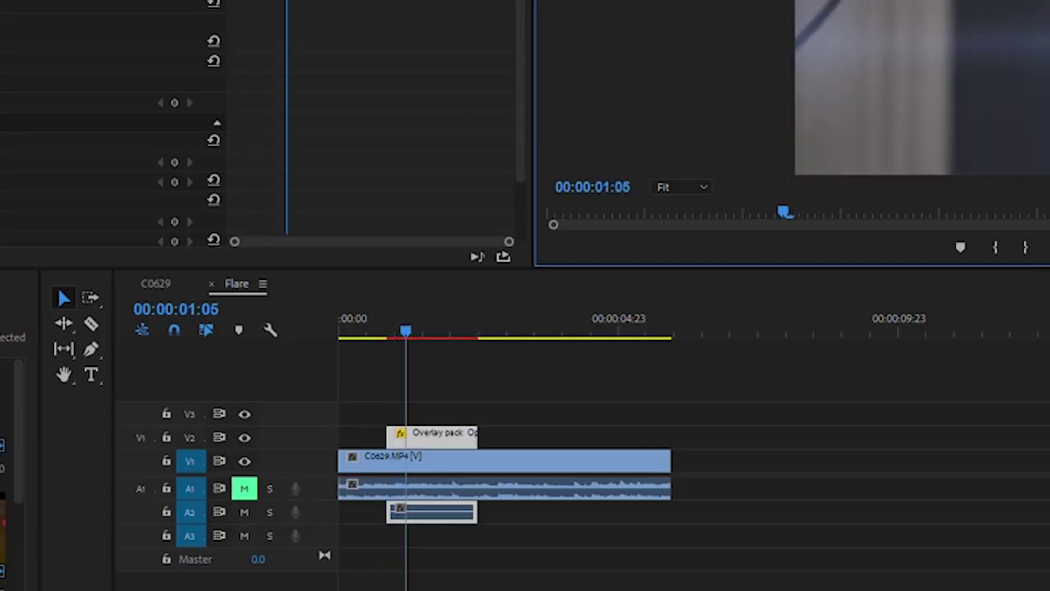
pyautogui.moveTo(435, 318); pyautogui.dragTo(377, 320)
# Search the effects for "cross diss" and apply Cross Dissolve to the start of the flare clip on V2
pyautogui.click(311, 385)
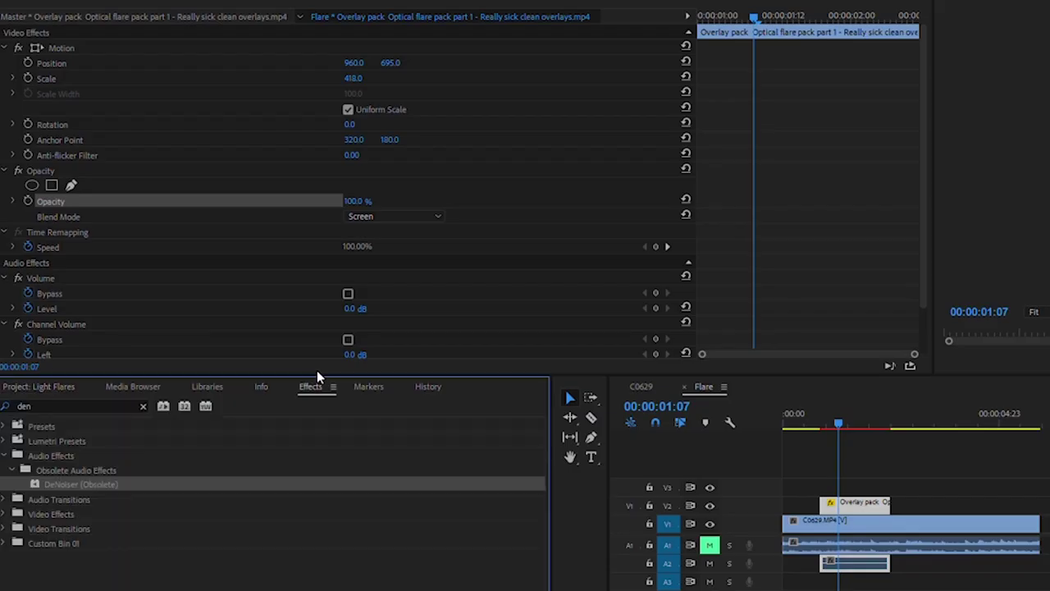
pyautogui.click(143, 405)
pyautogui.click(136, 406)
pyautogui.write('cros')
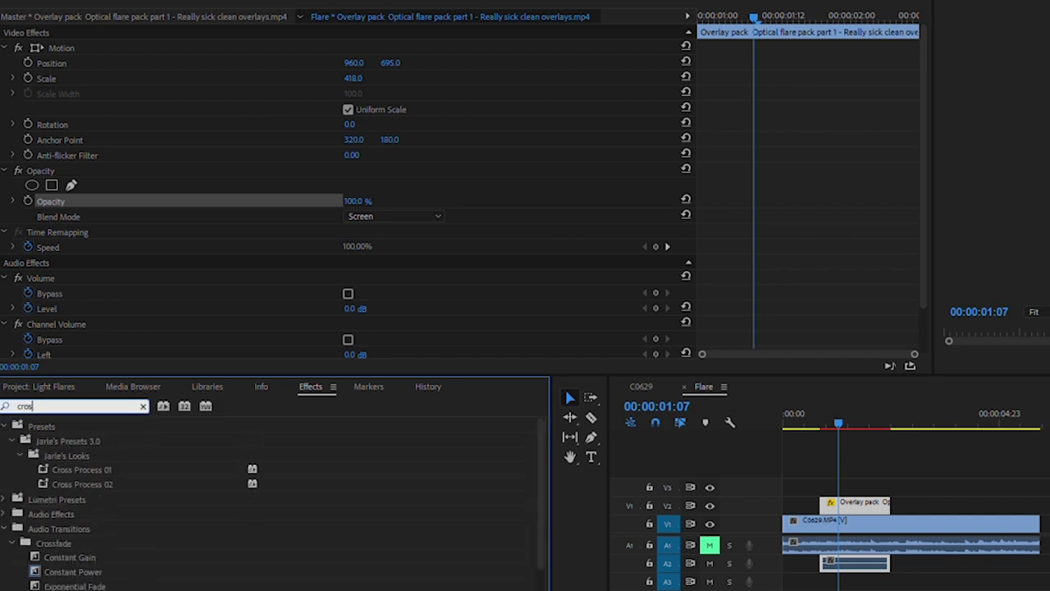
pyautogui.write('s diss')
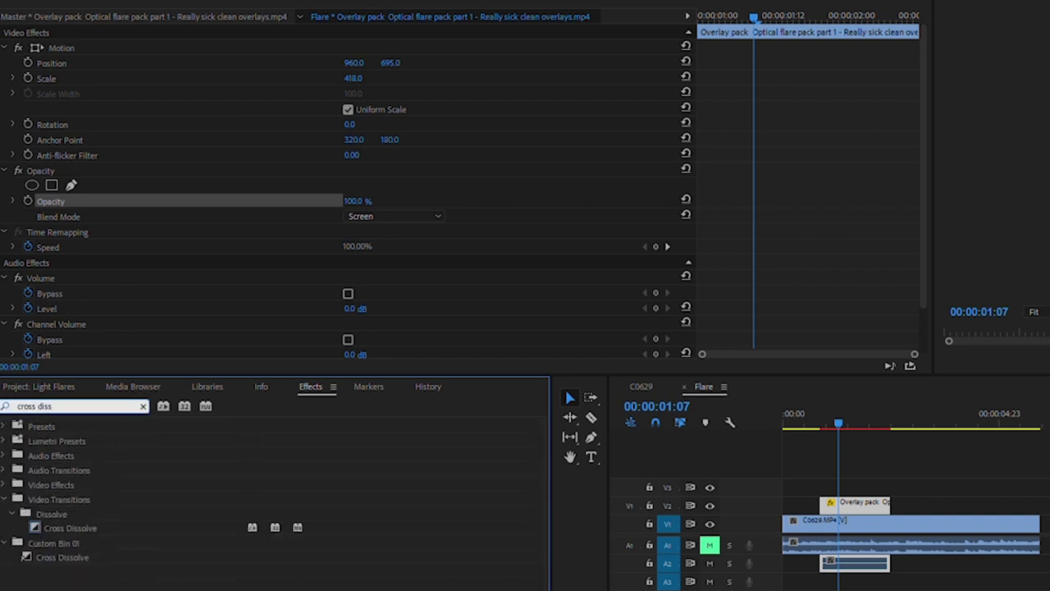
pyautogui.moveTo(123, 528); pyautogui.dragTo(831, 502)
pyautogui.click(830, 503)
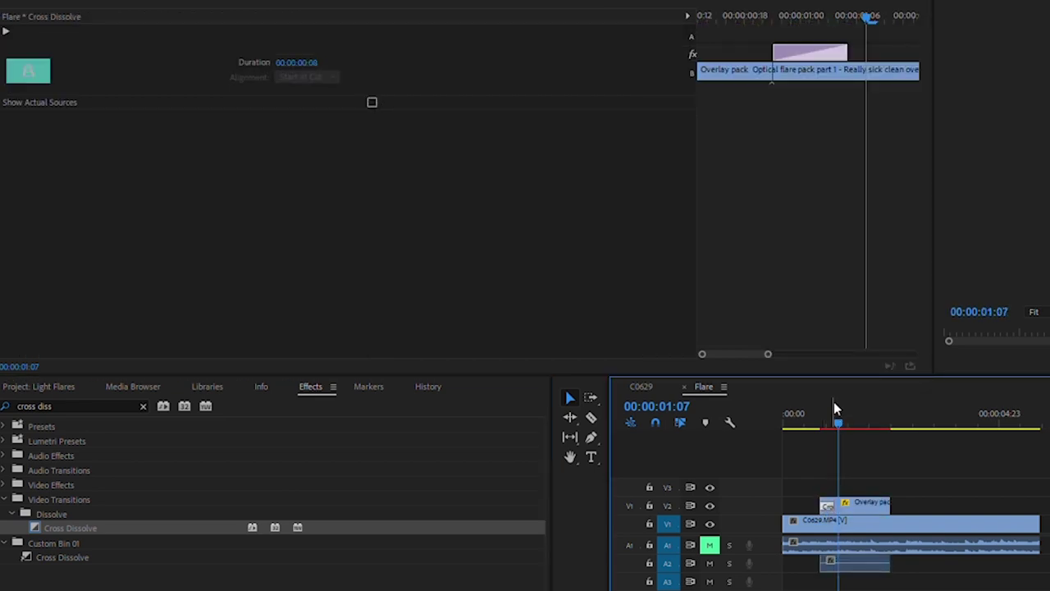
# Lengthen the flare's opening Cross Dissolve to 12 frames and trim the clip's end to 00:00:01:11
pyautogui.click(822, 410)
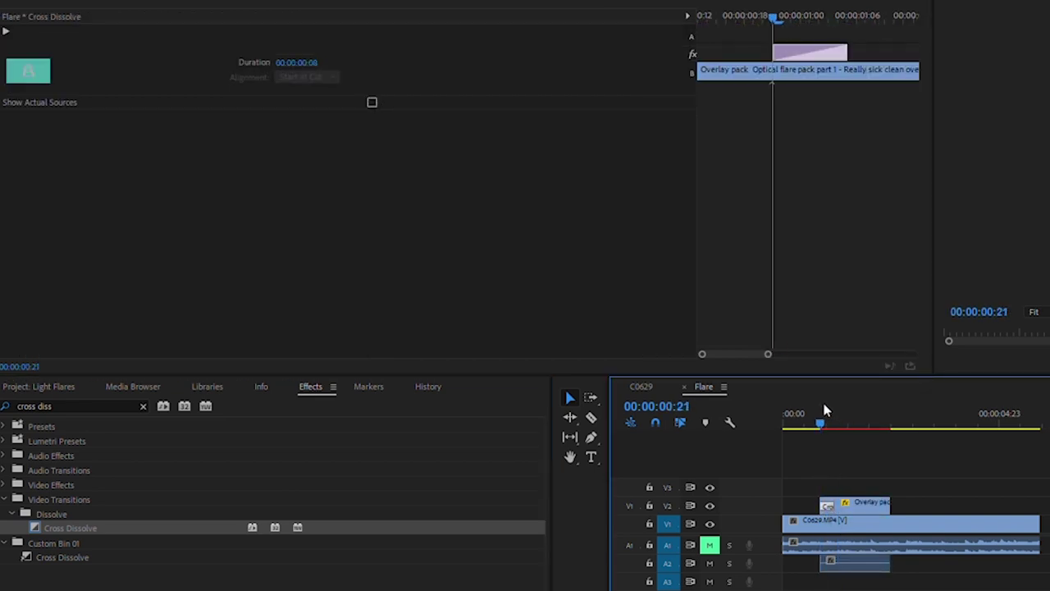
pyautogui.press('space')
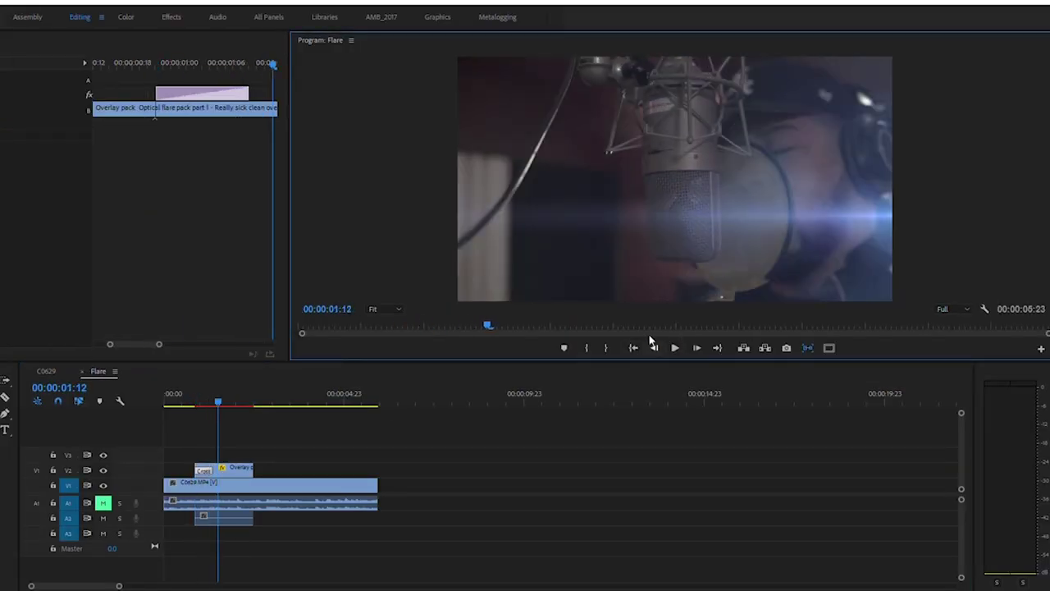
pyautogui.press('Left')
pyautogui.press('Left')
pyautogui.press('Left')
pyautogui.press('Left')
pyautogui.press('Left')
pyautogui.press('Left')
pyautogui.press('Left')
pyautogui.press('Right')
pyautogui.press('Right')
pyautogui.press('Right')
pyautogui.press('Right')
pyautogui.press('Right')
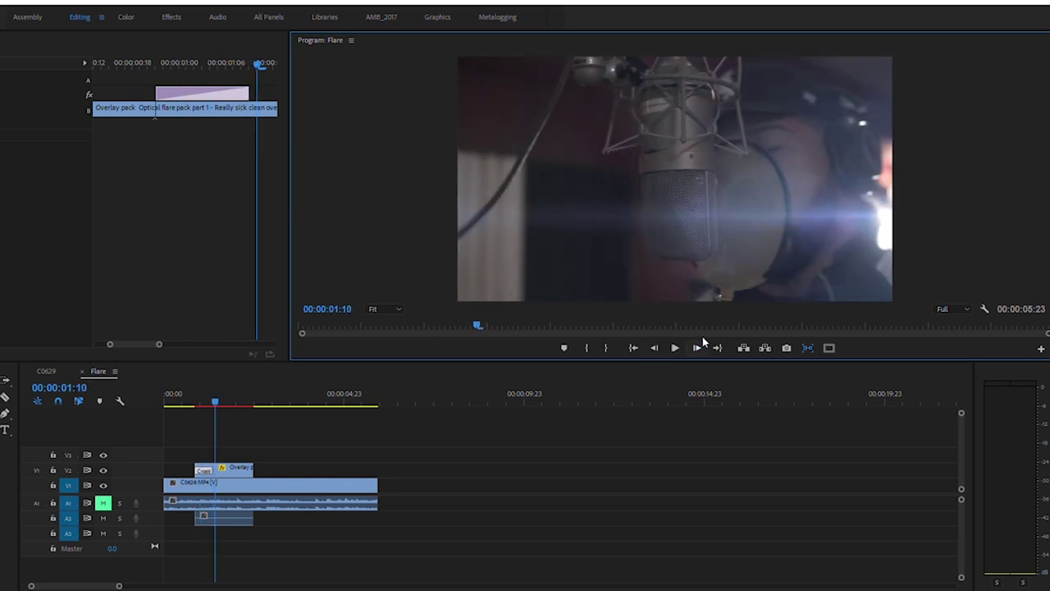
pyautogui.press('Right')
pyautogui.moveTo(251, 467); pyautogui.dragTo(216, 467)
# Add a Cross Dissolve to the end of the flare clip and extend that end by one frame
pyautogui.moveTo(597, 579); pyautogui.dragTo(558, 579)
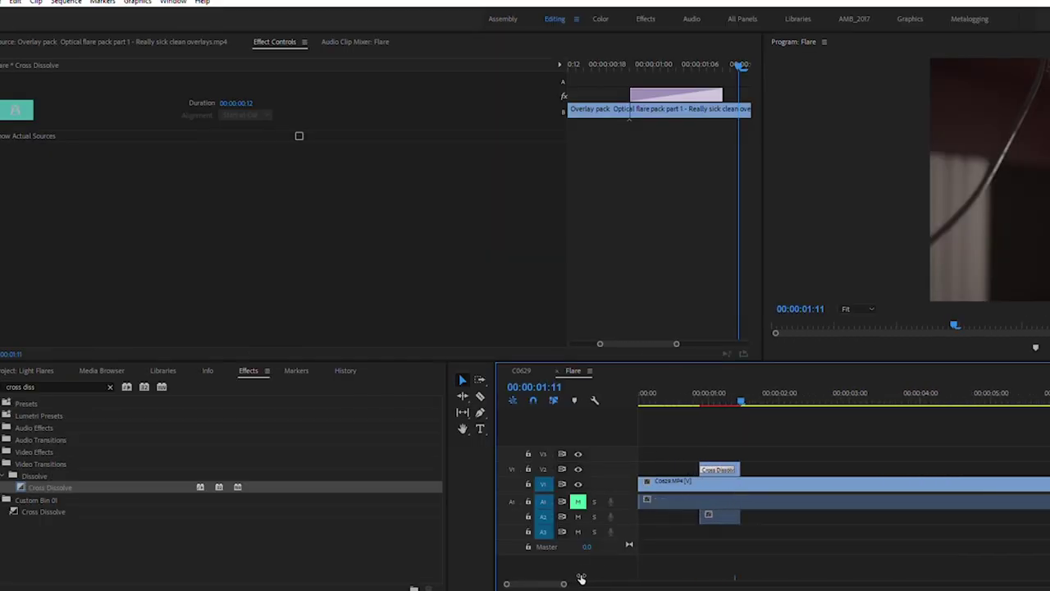
pyautogui.moveTo(82, 486); pyautogui.dragTo(1023, 465)
pyautogui.click(782, 400)
pyautogui.moveTo(417, 464); pyautogui.dragTo(441, 464)
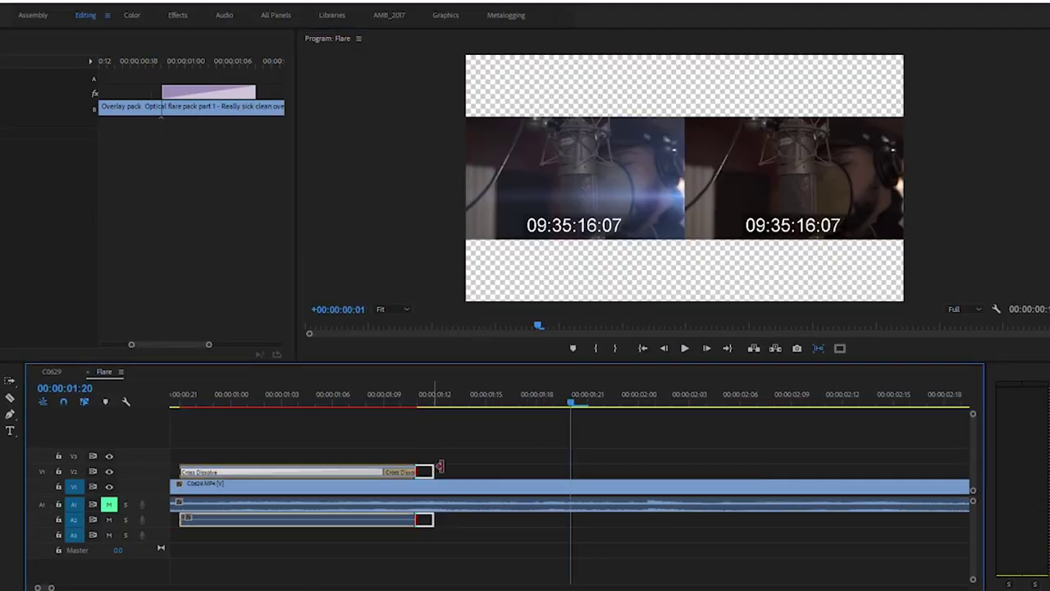
# Play back the faded flare and position the sequence playhead at 00:00:01:18 for the next light
pyautogui.click(684, 348)
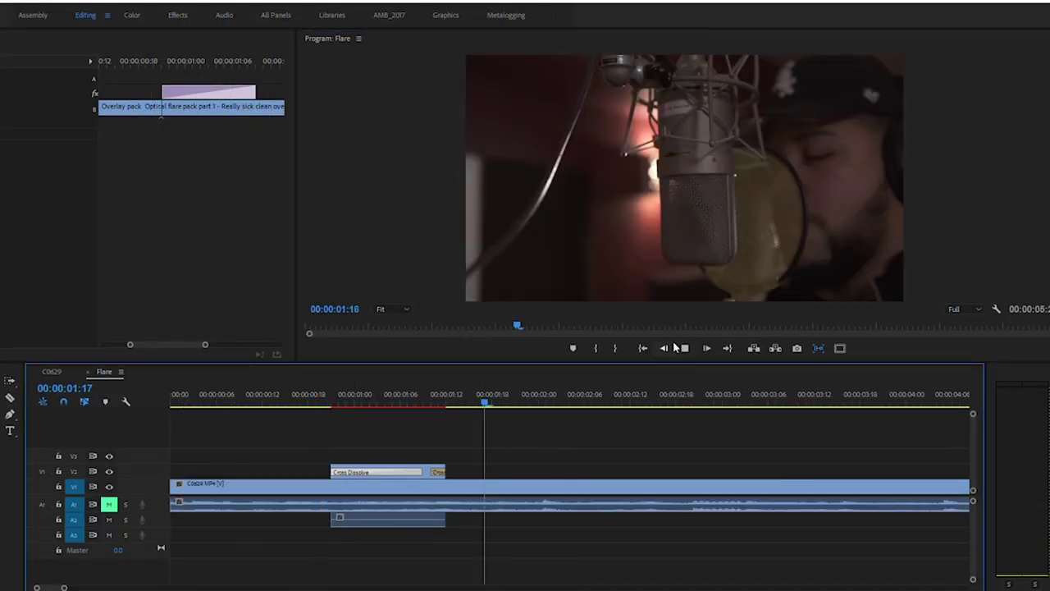
pyautogui.click(333, 398)
pyautogui.moveTo(386, 393); pyautogui.dragTo(508, 382)
pyautogui.click(757, 349)
pyautogui.click(760, 349)
pyautogui.click(760, 349)
pyautogui.click(761, 348)
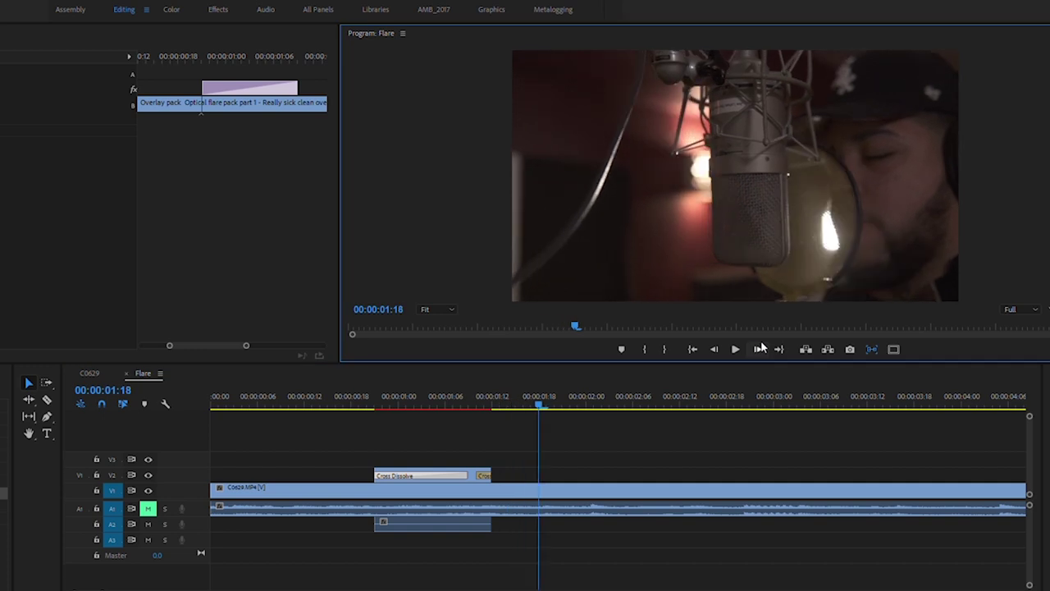
# Mark a different flare section ending at 00:00:21:23 in the overlay source and place it on V3 directly after the first flare
pyautogui.click(167, 37)
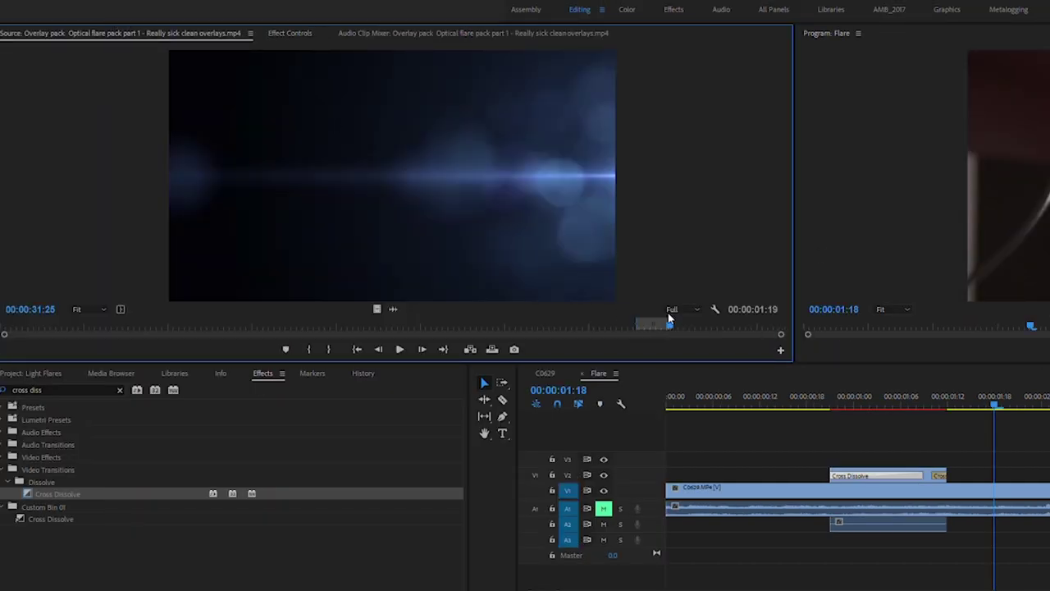
pyautogui.moveTo(669, 320)
pyautogui.mouseDown()
pyautogui.moveTo(287, 306)
pyautogui.moveTo(492, 313)
pyautogui.moveTo(461, 312)
pyautogui.mouseUp()
pyautogui.click(308, 349)
pyautogui.click(328, 349)
pyautogui.moveTo(361, 234); pyautogui.dragTo(958, 450)
pyautogui.moveTo(697, 455); pyautogui.dragTo(697, 455)
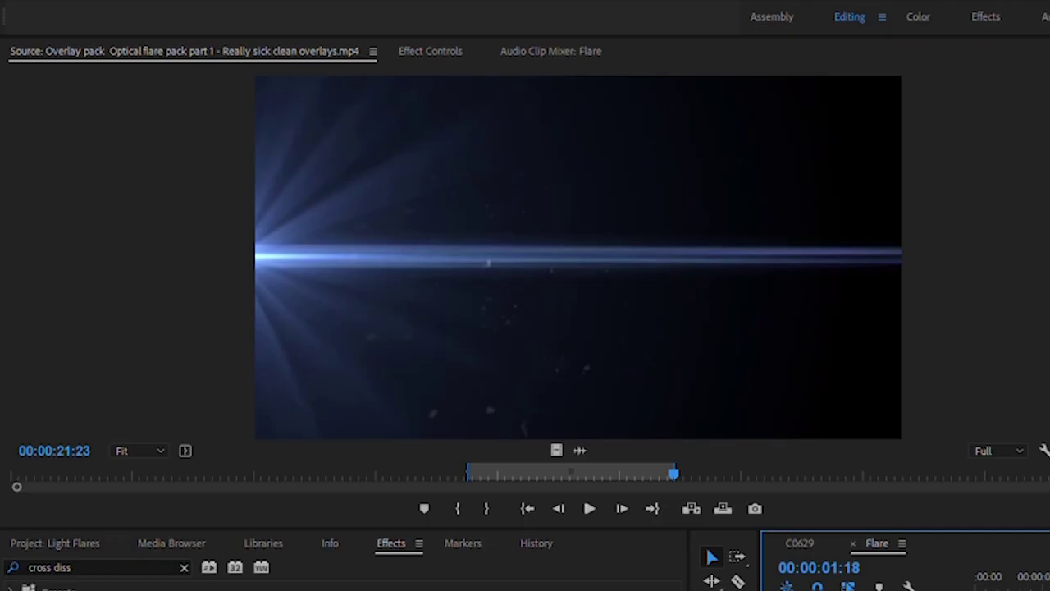
# Set the V3 flare to Screen blend mode, vertical position 782, scale 481 and opacity 61%
pyautogui.click(430, 51)
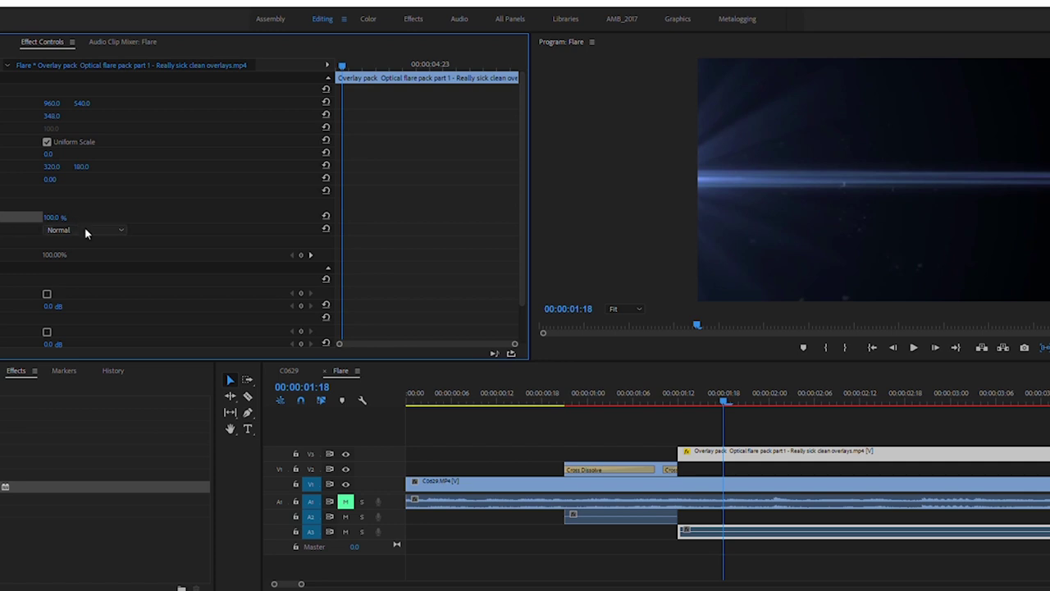
pyautogui.click(145, 329)
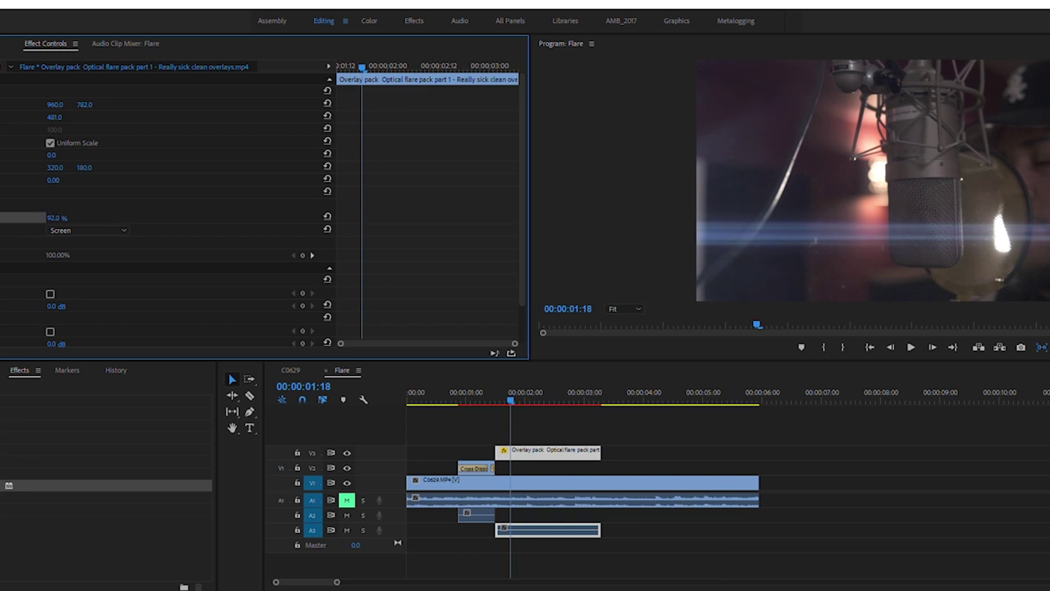
pyautogui.moveTo(56, 217); pyautogui.dragTo(30, 217)
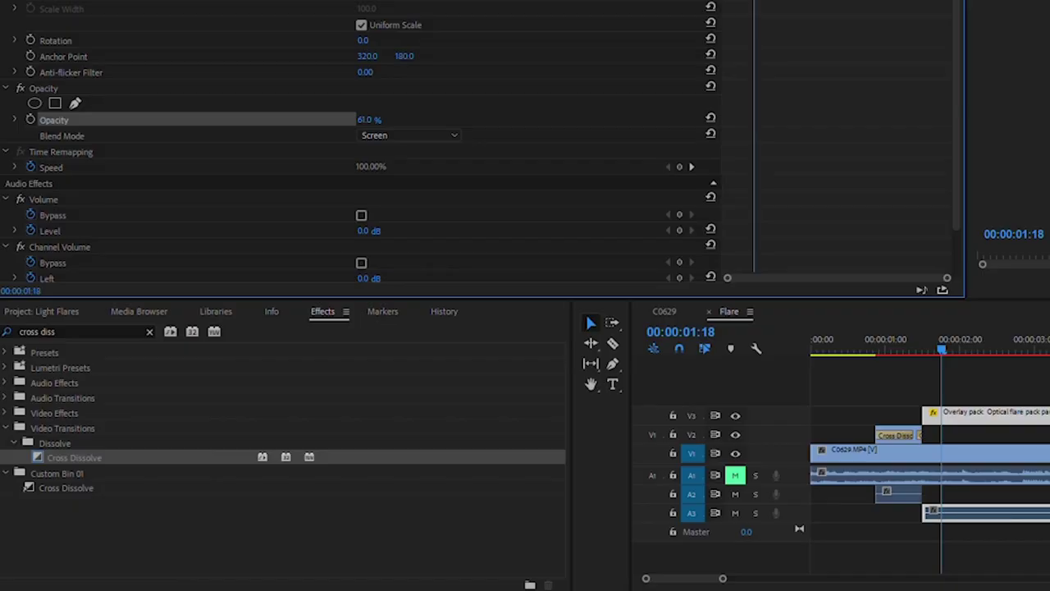
# Add a 6-frame Cross Dissolve to the start of the V3 flare and a 7-frame Cross Dissolve to its end
pyautogui.moveTo(74, 457); pyautogui.dragTo(941, 413)
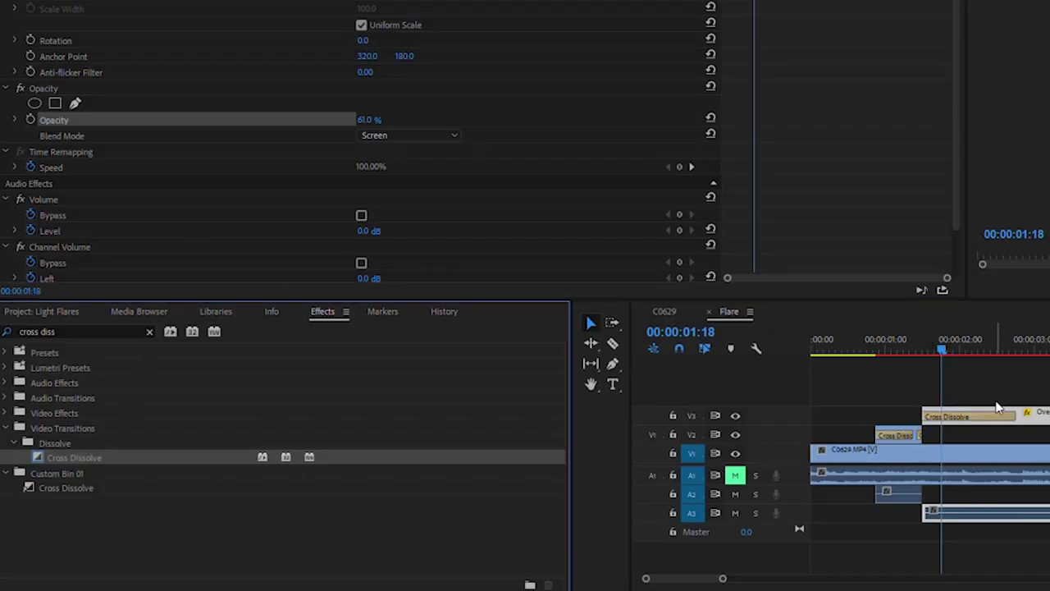
pyautogui.moveTo(940, 340); pyautogui.dragTo(924, 329)
pyautogui.press('space')
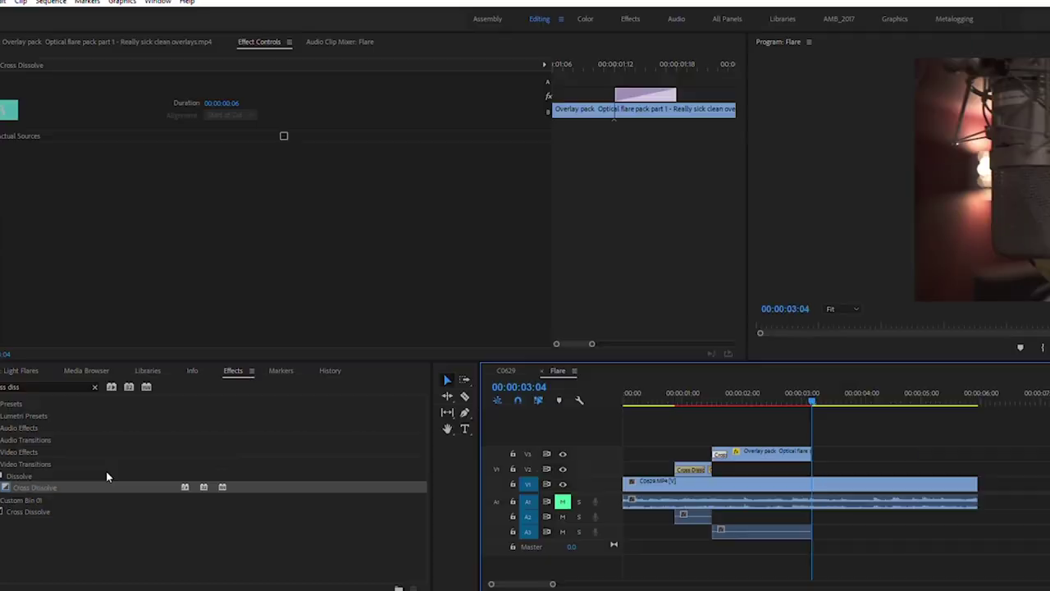
pyautogui.moveTo(131, 456); pyautogui.dragTo(1041, 416)
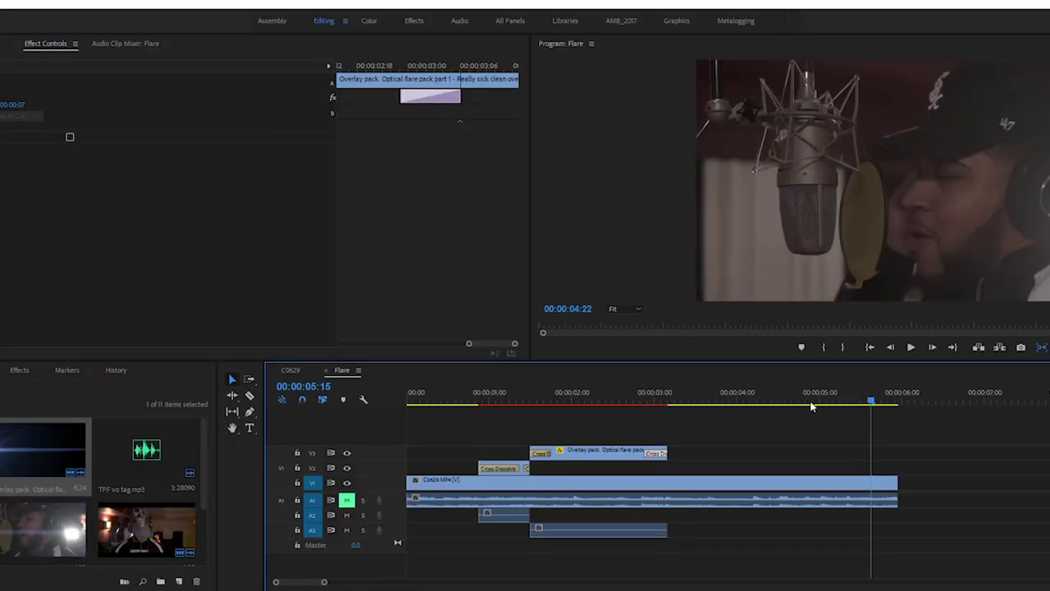
# Mark a new flare section 3:13 long in the overlay source and place it on V3 at 00:00:03:07
pyautogui.moveTo(810, 406); pyautogui.dragTo(533, 412)
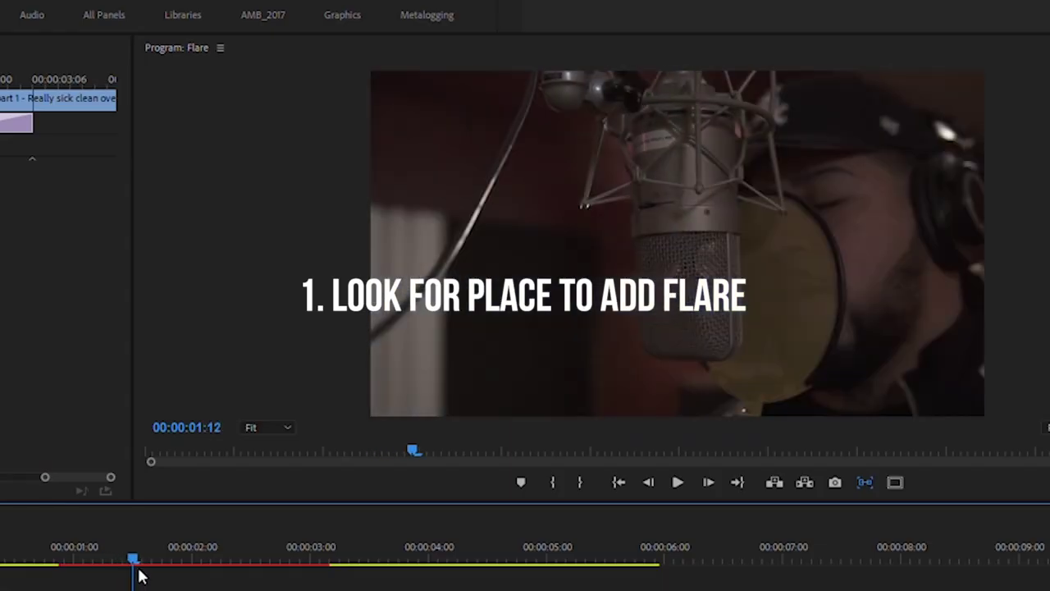
pyautogui.moveTo(138, 577); pyautogui.dragTo(346, 585)
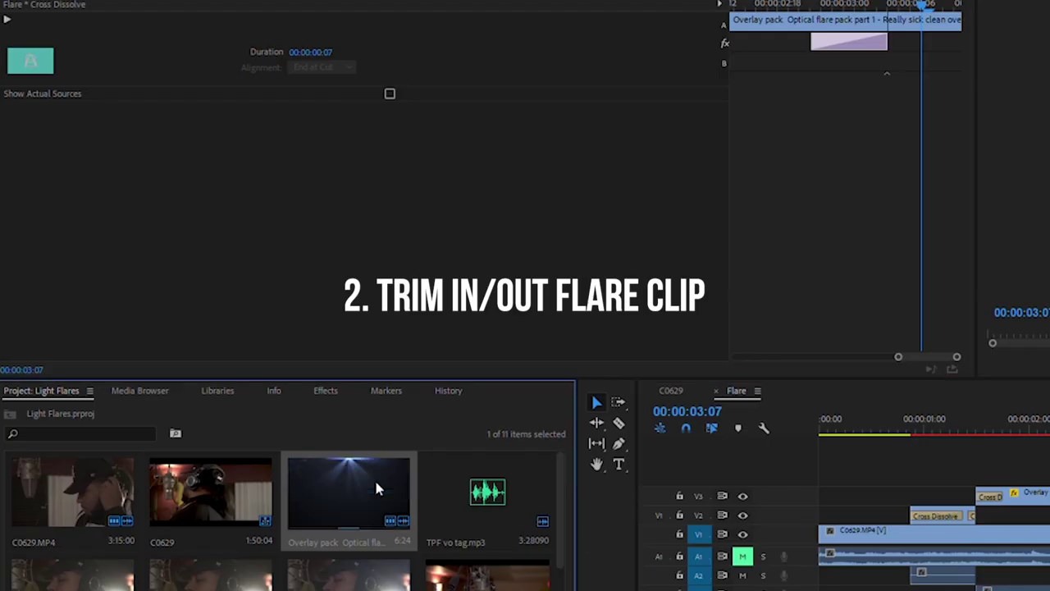
pyautogui.doubleClick(374, 478)
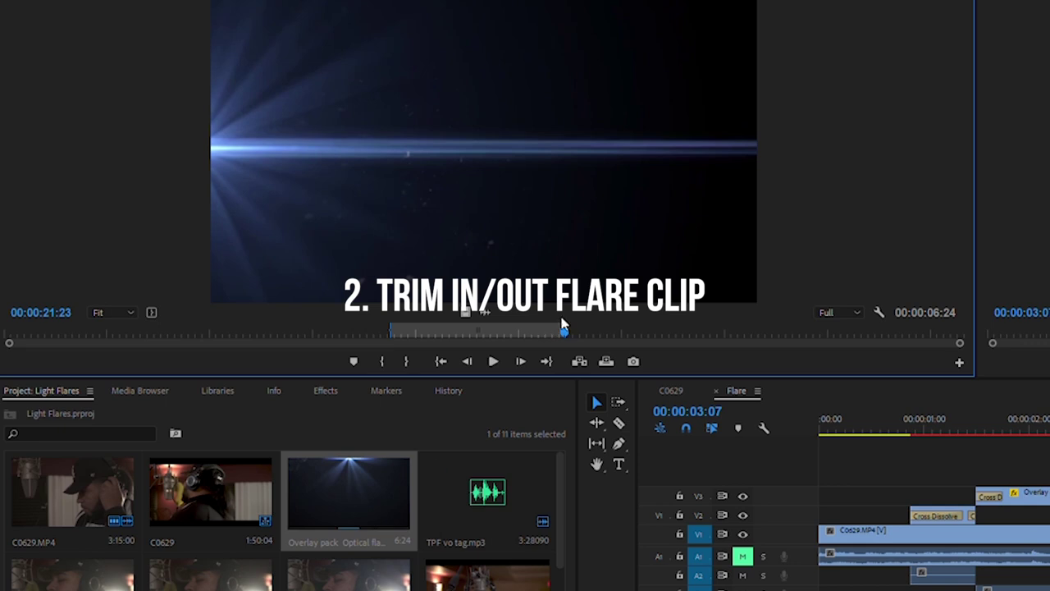
pyautogui.moveTo(562, 318); pyautogui.dragTo(920, 316)
pyautogui.click(382, 361)
pyautogui.click(296, 378)
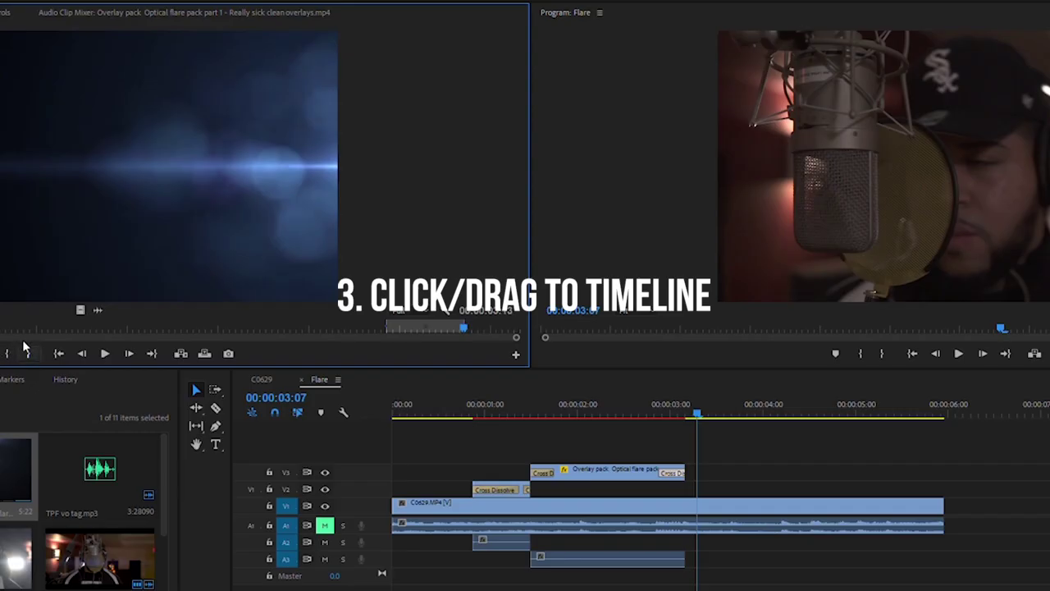
pyautogui.moveTo(33, 219); pyautogui.dragTo(725, 474)
pyautogui.click(750, 465)
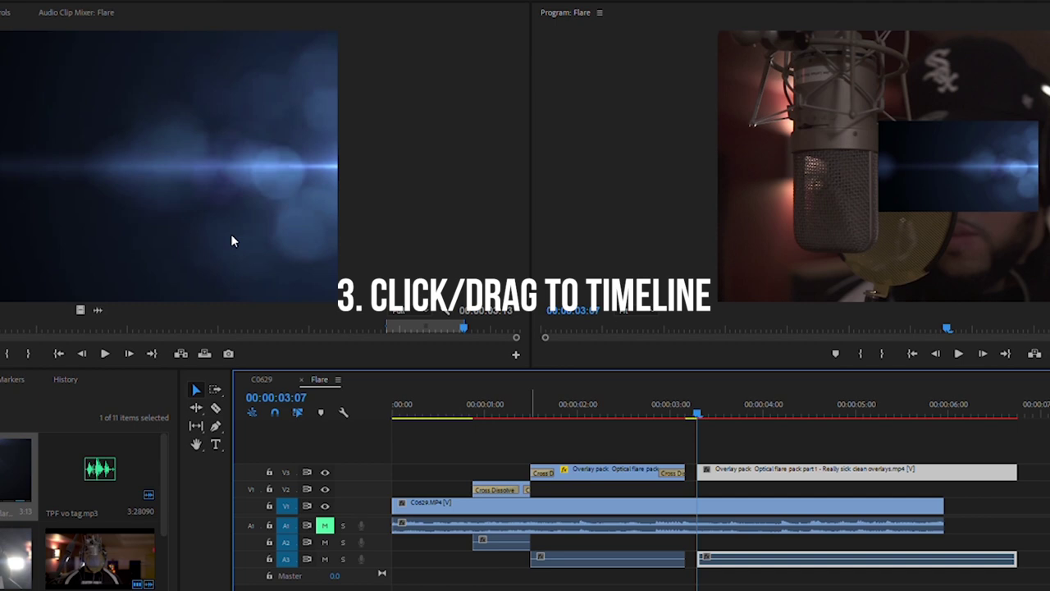
# Set the new V3 flare's scale to 319, turn off its opacity keyframing and set its blend mode to Screen
pyautogui.hotkey('shift', '5')
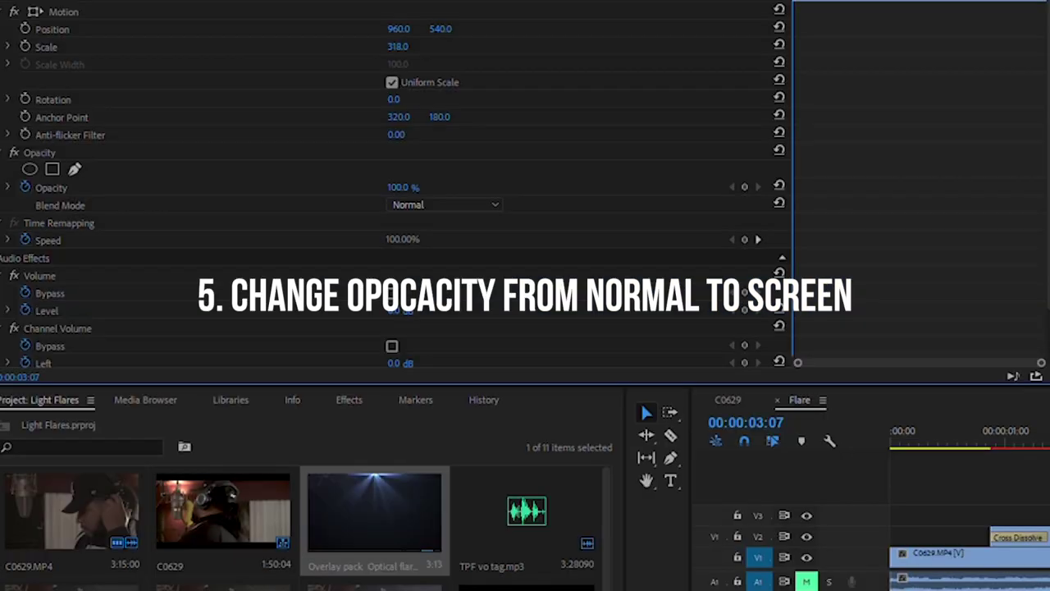
pyautogui.click(25, 187)
pyautogui.click(425, 203)
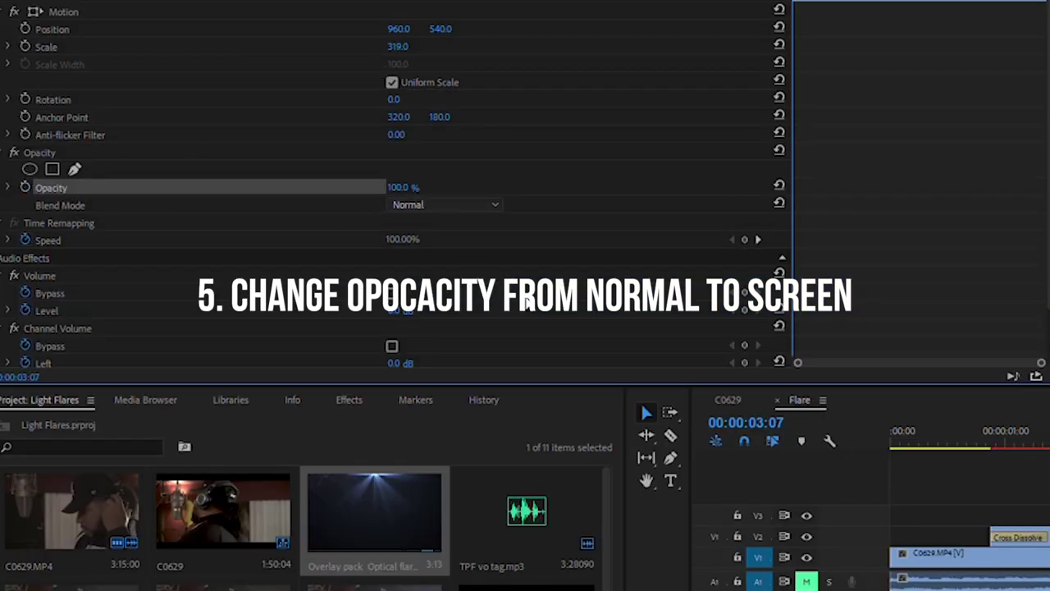
pyautogui.click(546, 357)
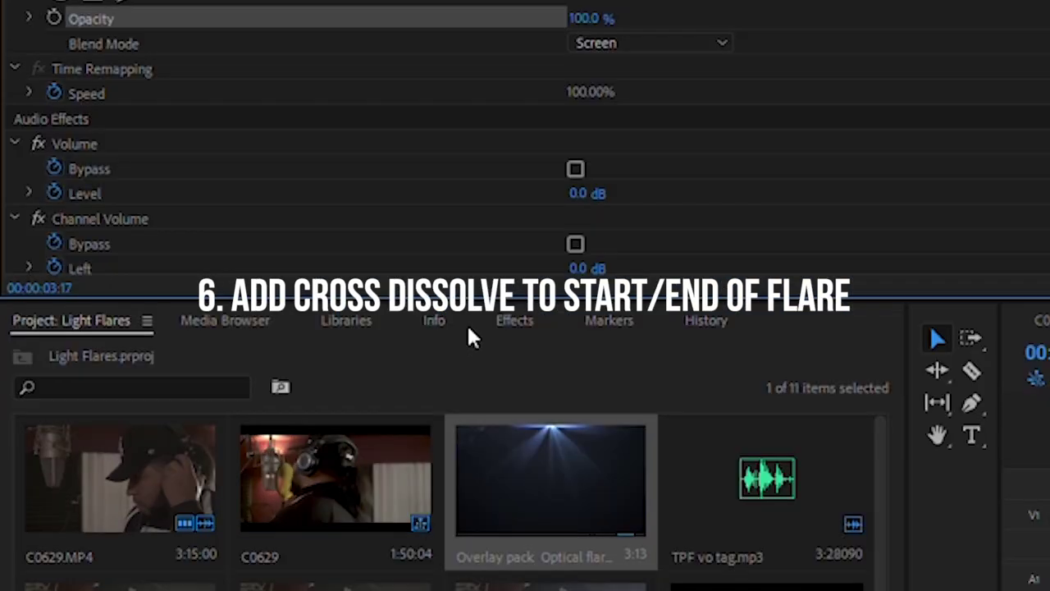
# Add a Cross Dissolve to the start of the last flare overlay clip on V3
pyautogui.click(515, 318)
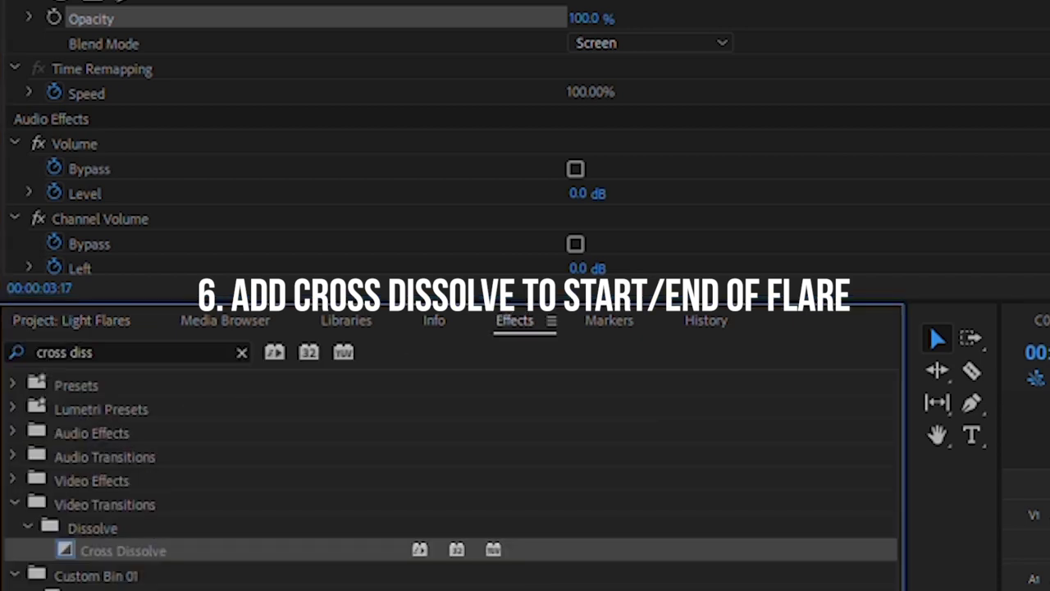
pyautogui.moveTo(206, 539); pyautogui.dragTo(390, 426)
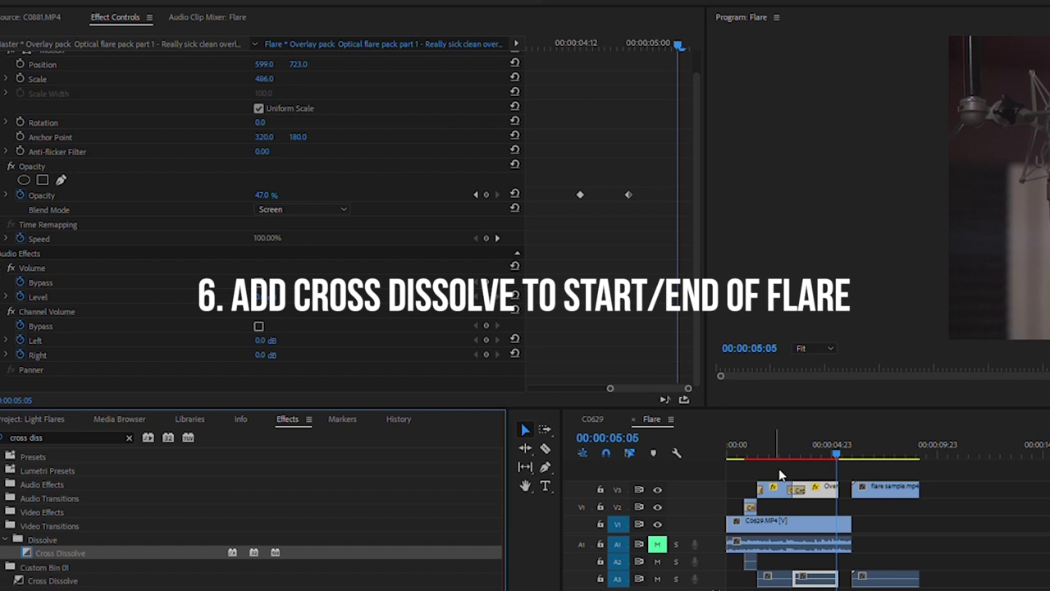